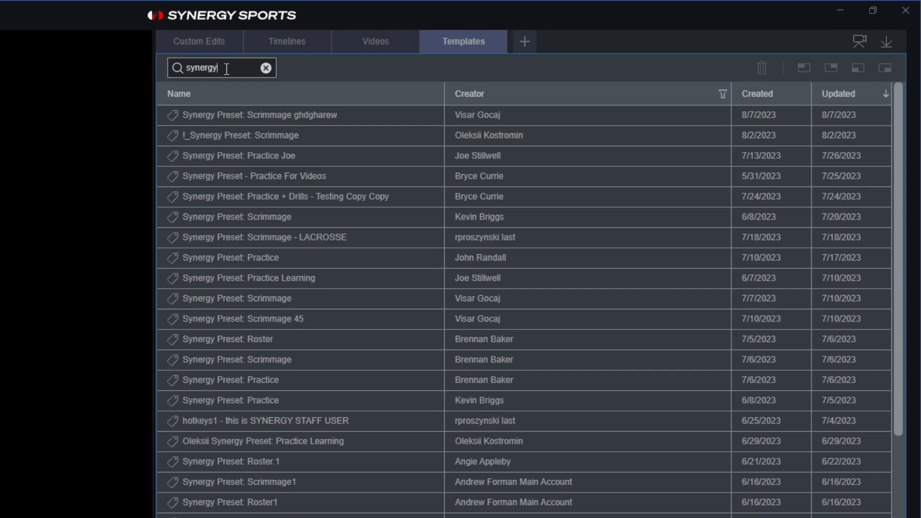
Choose the 'Synergy Preset: Scrimmage' template from the filtered list instead of Scrimmage - LACROSSE.
click(336, 241)
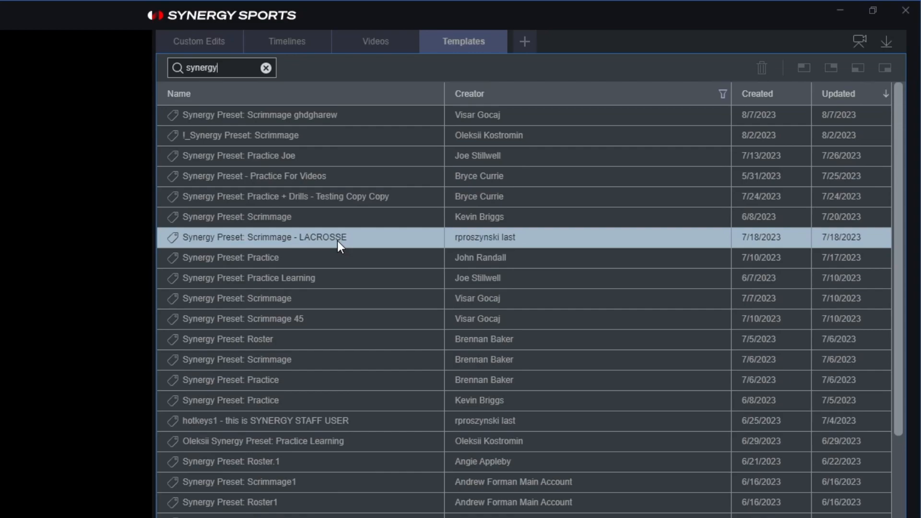
click(301, 299)
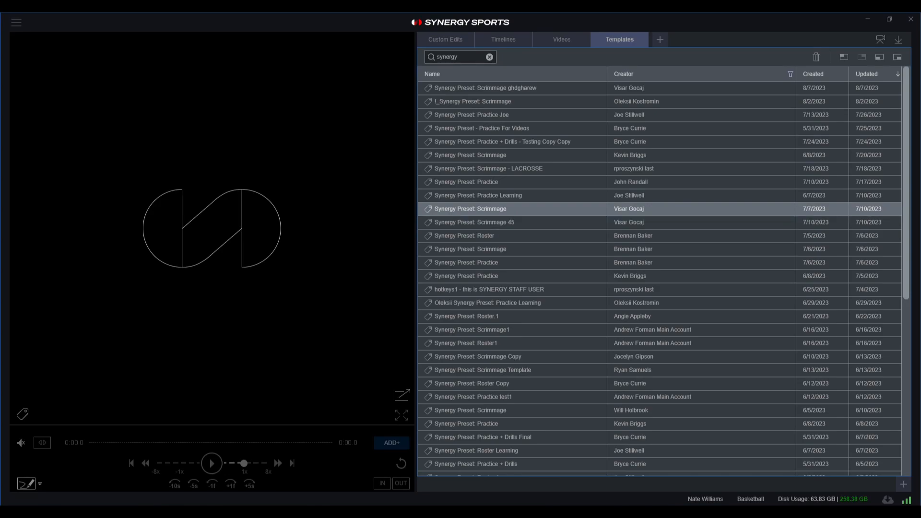
Drag the Synergy Preset: Scrimmage template window in from the left edge of the screen.
drag(0, 235, 677, 109)
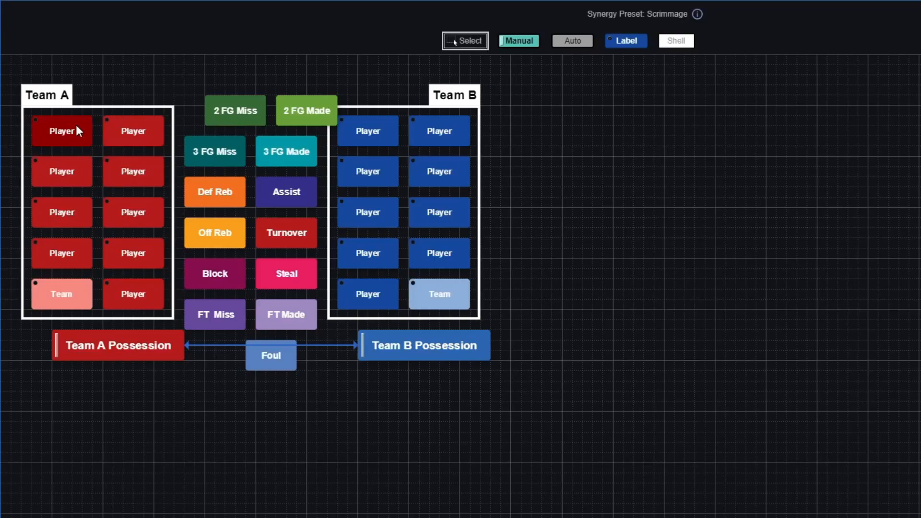
click(77, 127)
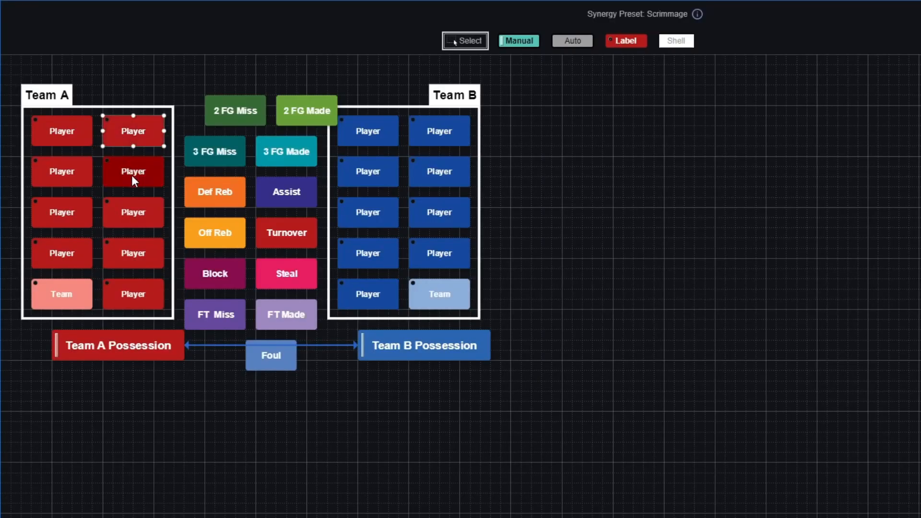
click(132, 175)
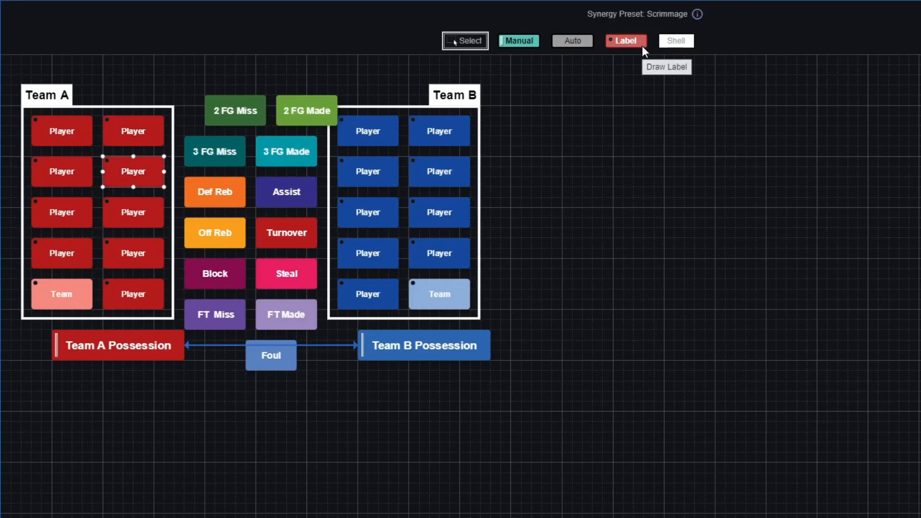
Select the top-left Team A Player button and open its properties panel.
click(442, 171)
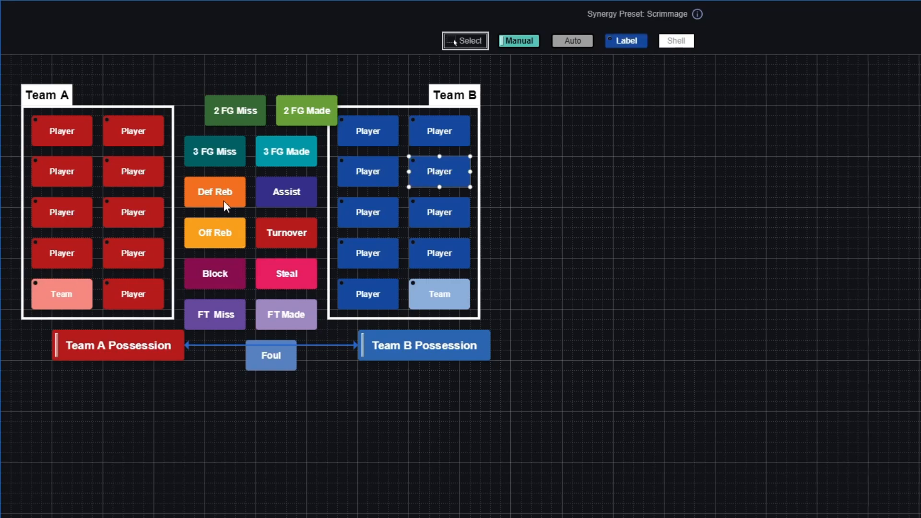
click(70, 134)
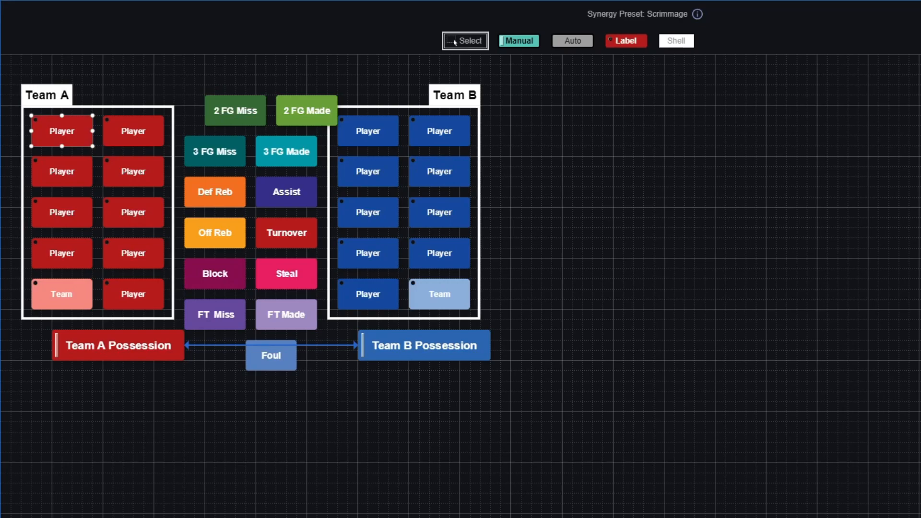
click(915, 283)
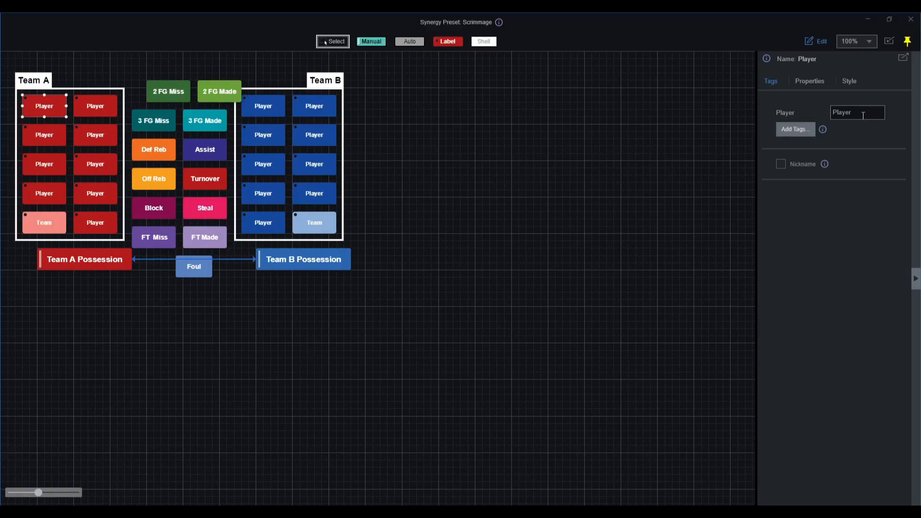
Set the top-left Team A button's Player tag to Stephen Curry and enable a trimmed nickname.
double_click(863, 116)
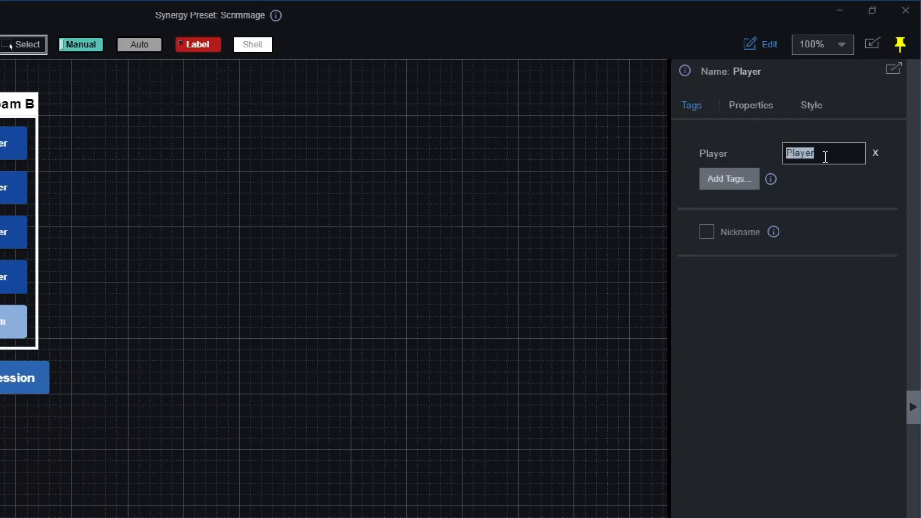
text(Stephen Cu)
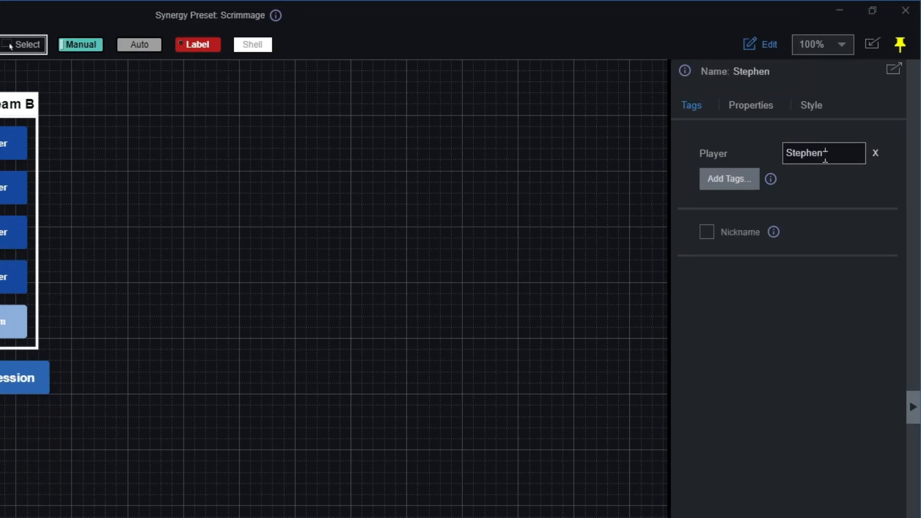
text(rry)
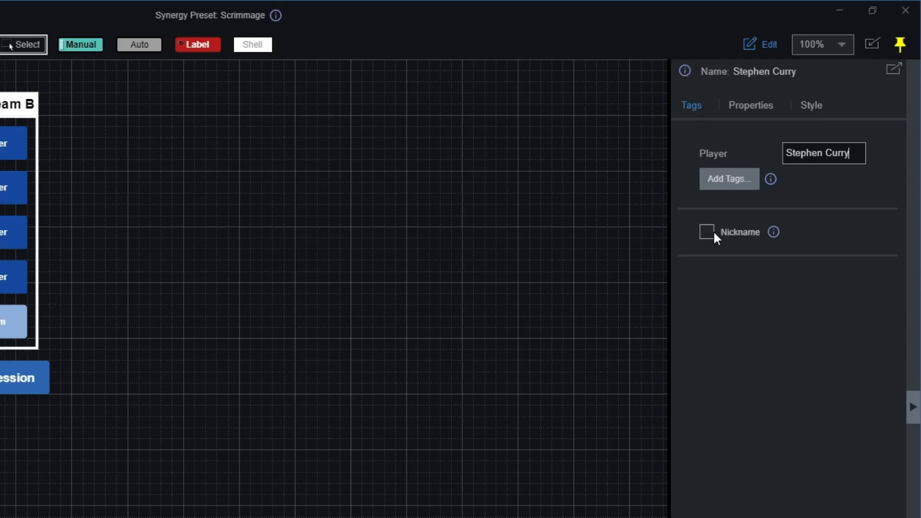
click(714, 234)
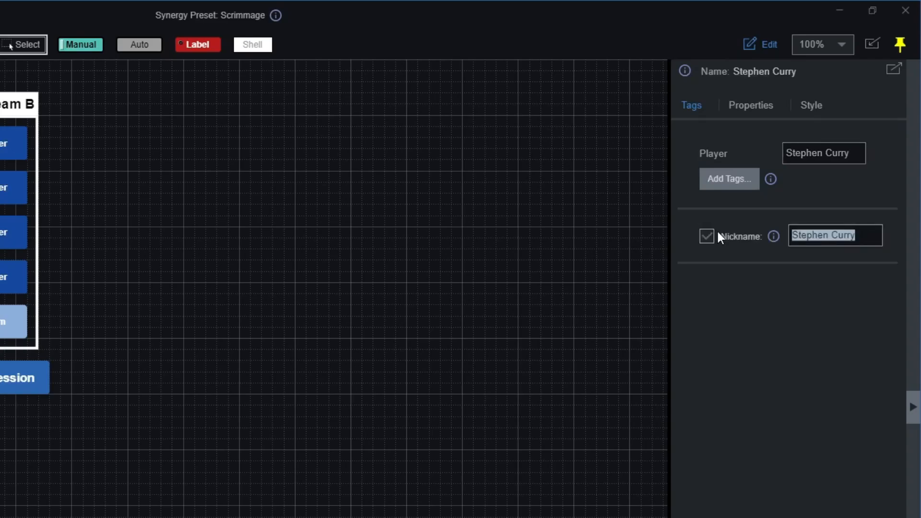
click(861, 234)
key(BackSpace)
key(BackSpace)
key(BackSpace)
key(BackSpace)
key(BackSpace)
key(BackSpace)
key(BackSpace)
key(BackSpace)
key(BackSpace)
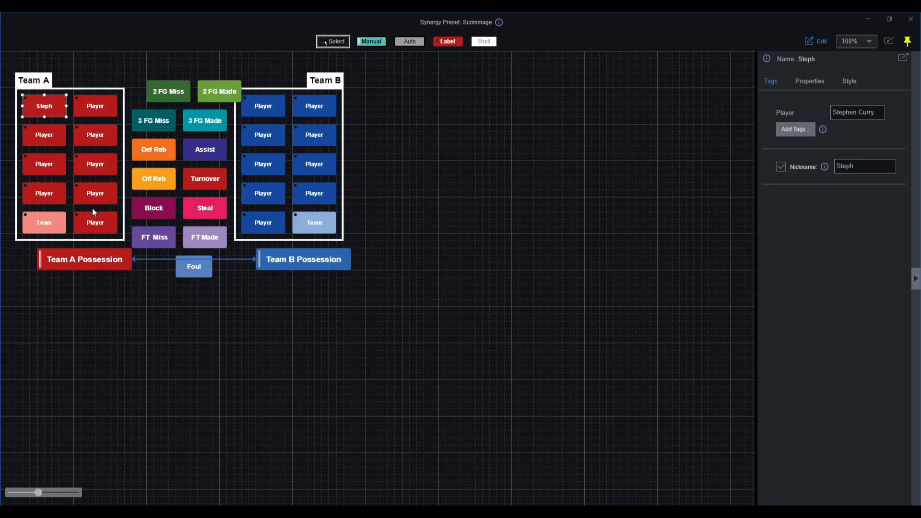
Name the next Team A Player button LeBron James with the nickname Bron.
click(44, 135)
double_click(849, 115)
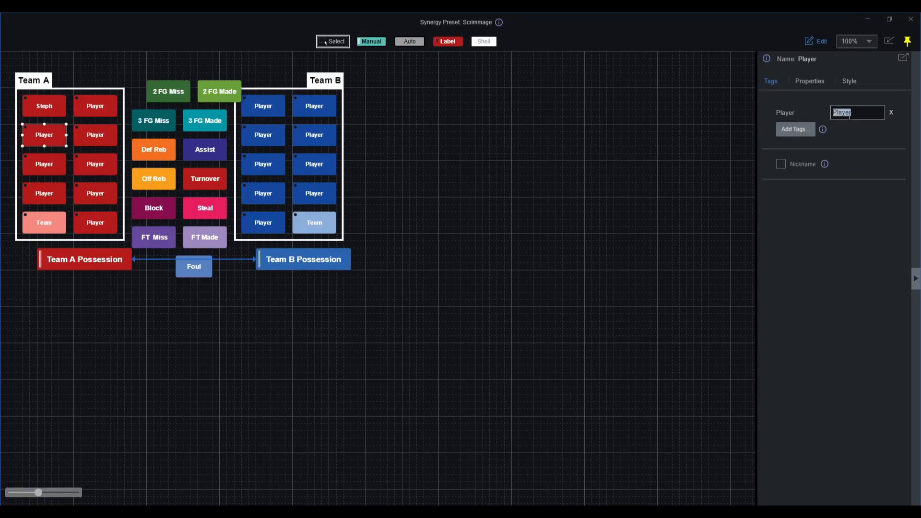
text(LeBron James)
click(781, 164)
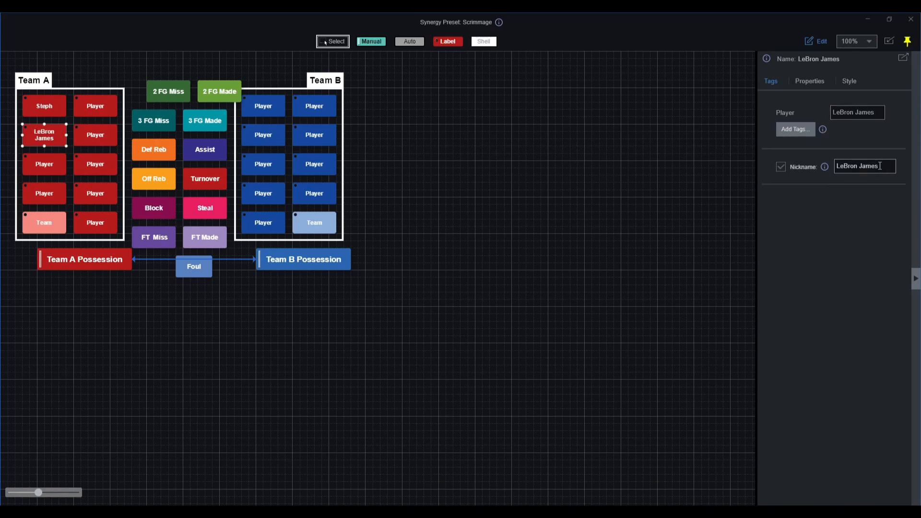
drag(881, 166, 838, 165)
text(Bron)
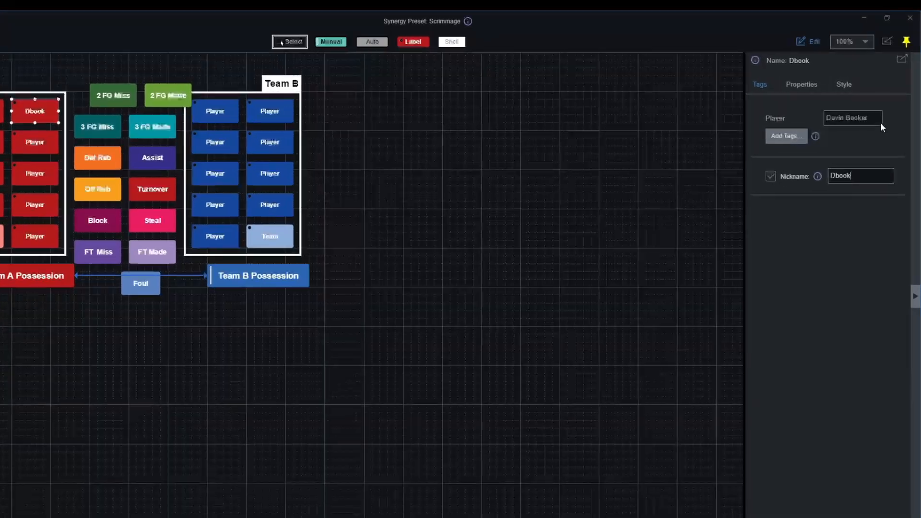
Edit the Devin Booker player name text, then clear the button selection.
triple_click(871, 119)
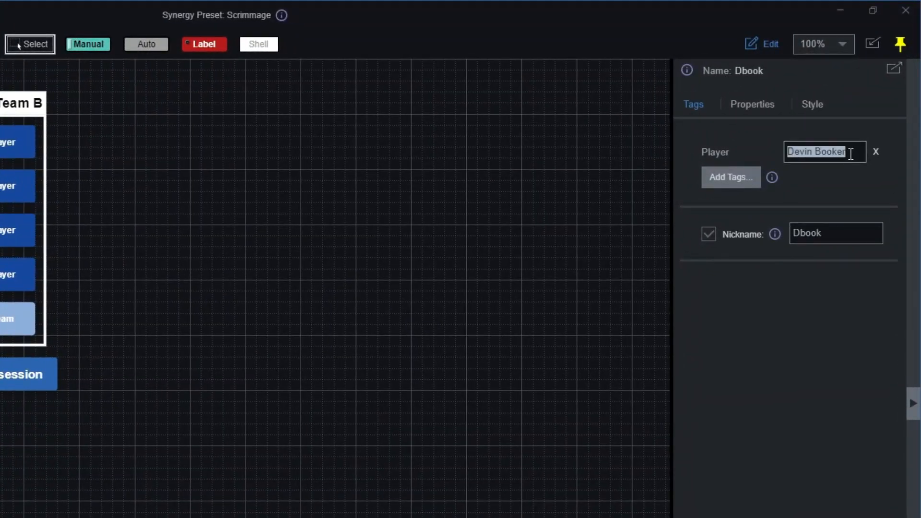
click(850, 154)
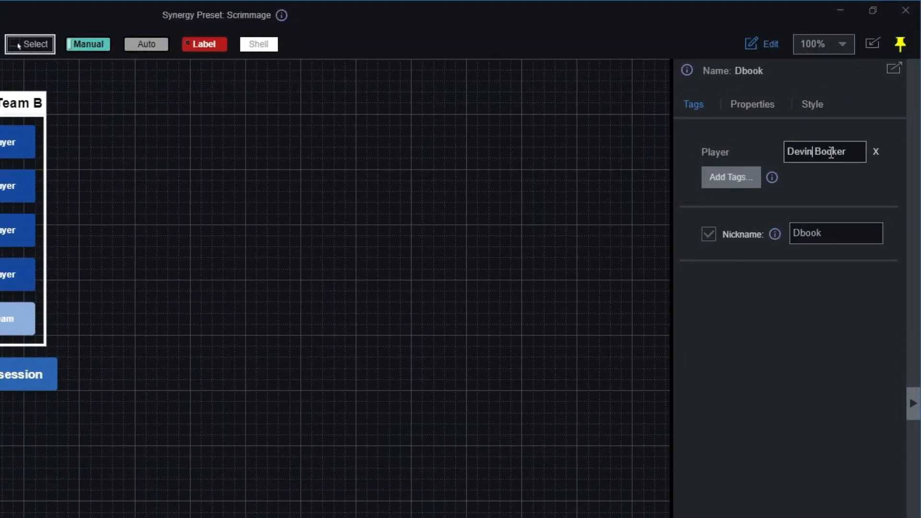
text(n)
click(495, 316)
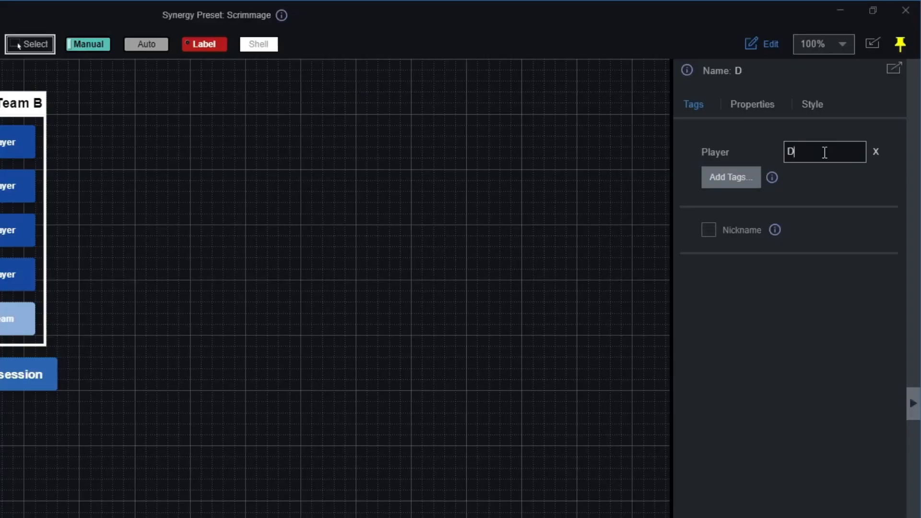
Complete the Player tag as D'Angelo Russell and shorten its nickname to Dlo.
text(A)
text(ng)
text(o)
text(')
click(837, 156)
text(Russell)
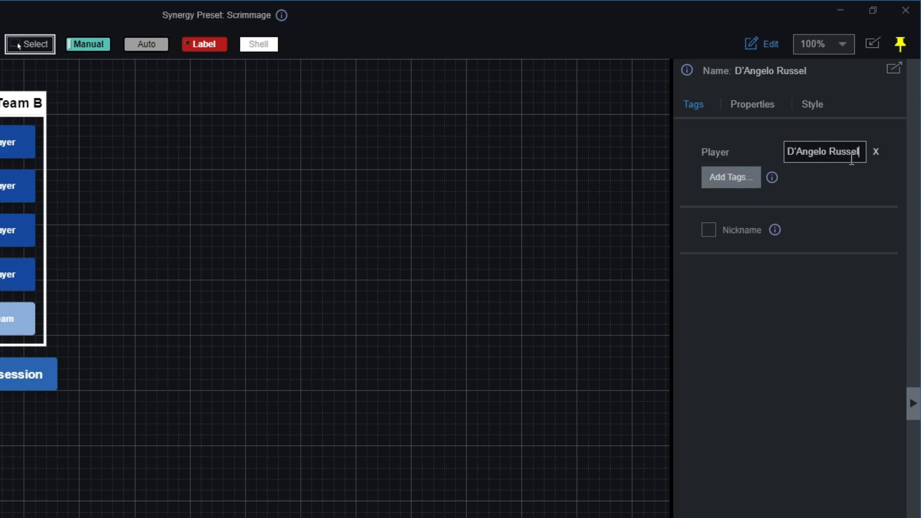
click(709, 230)
key(End)
drag(845, 233, 788, 234)
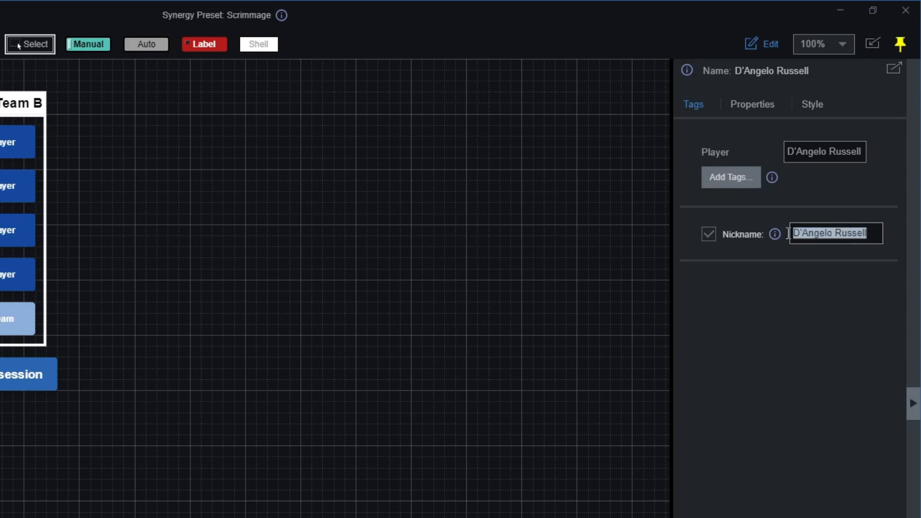
text(D)
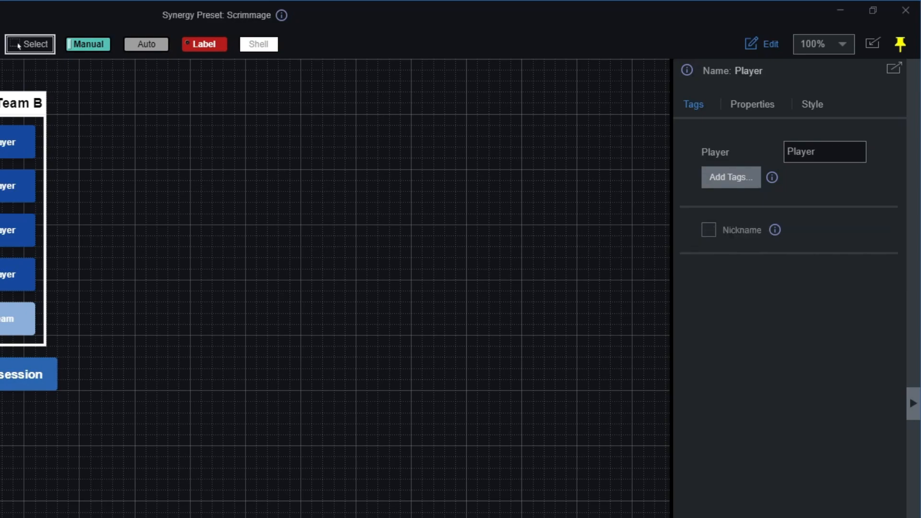
Name the last Team A button Victor Wenbayama with nickname Wemby, then select Team B's Dame button.
mouse_move(816, 153)
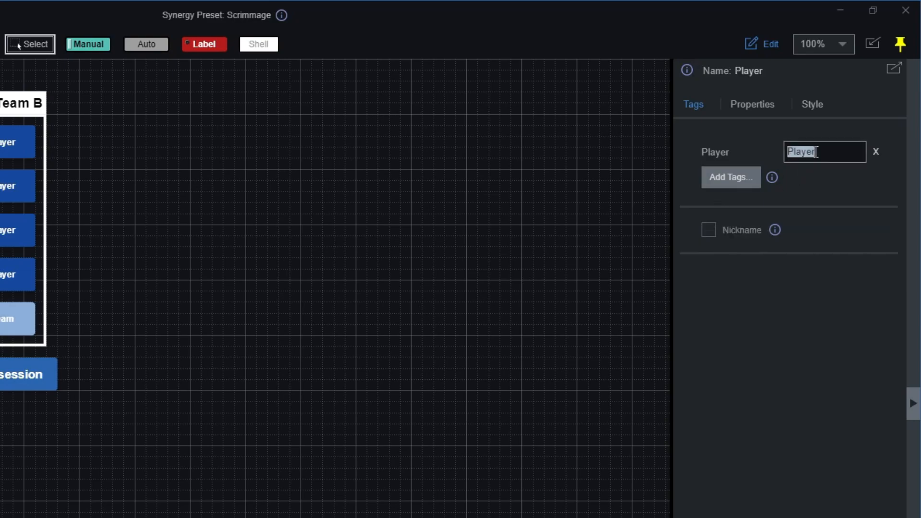
text(Victor W)
text(e)
text(nbay)
text(ama)
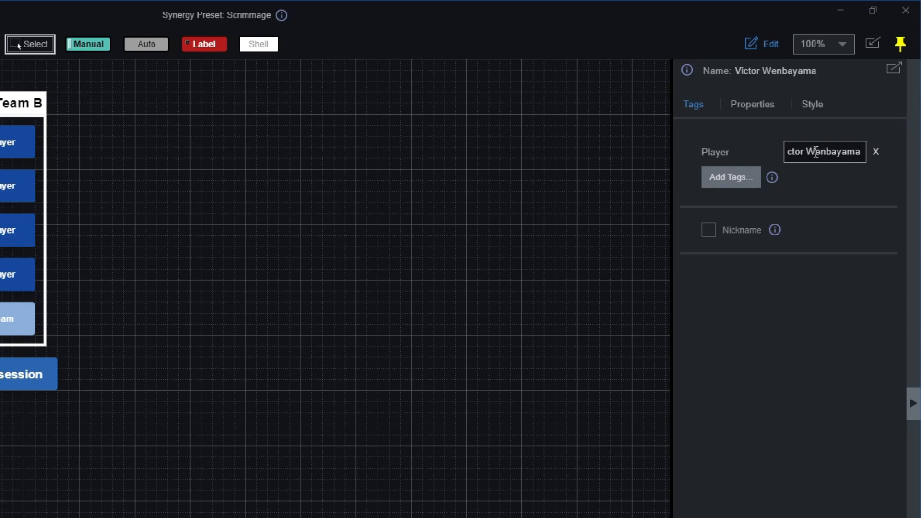
click(712, 229)
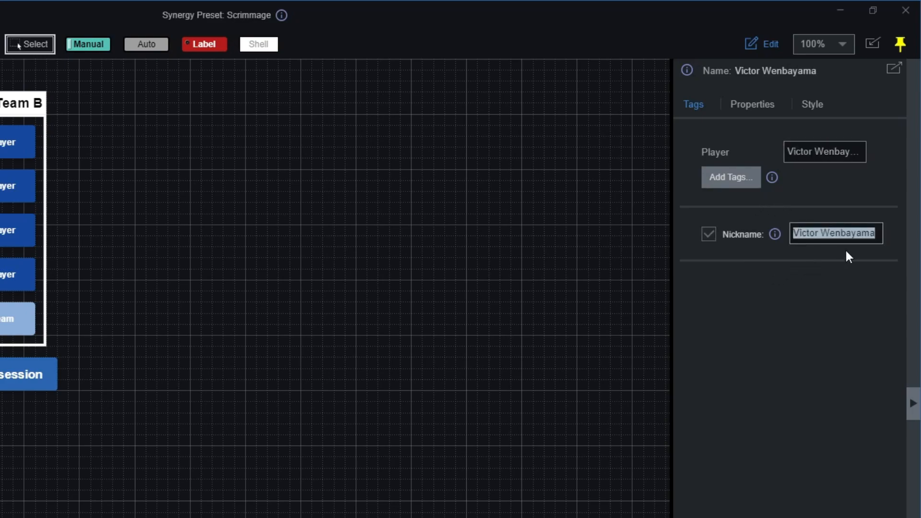
click(880, 235)
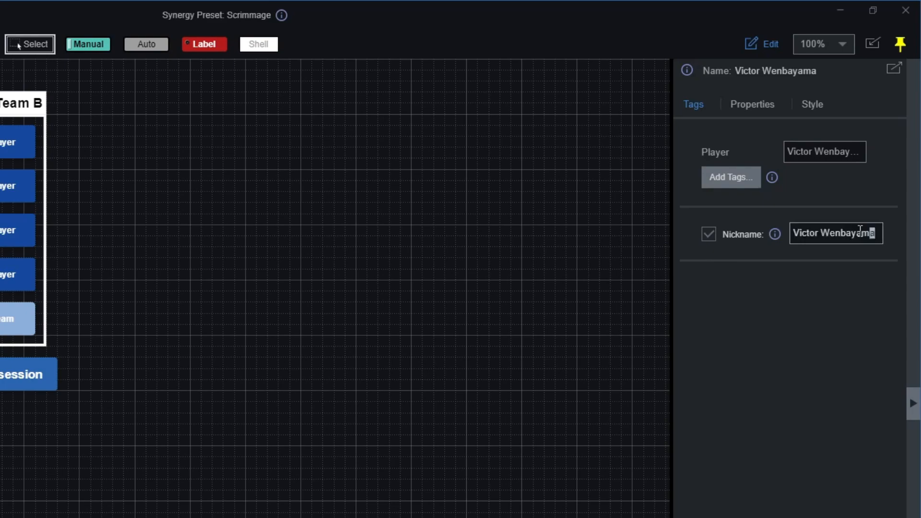
drag(876, 233, 817, 231)
key(BackSpace)
key(BackSpace)
key(BackSpace)
key(BackSpace)
key(BackSpace)
key(BackSpace)
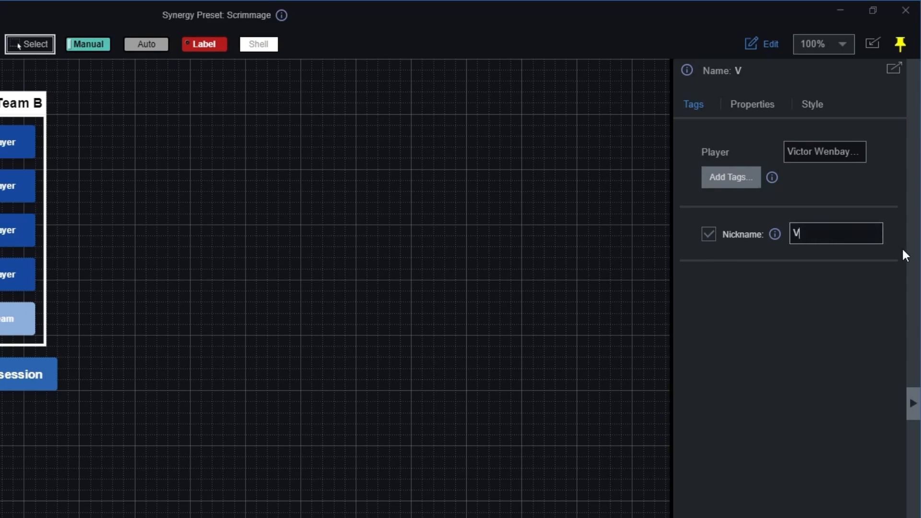
text(Wemby)
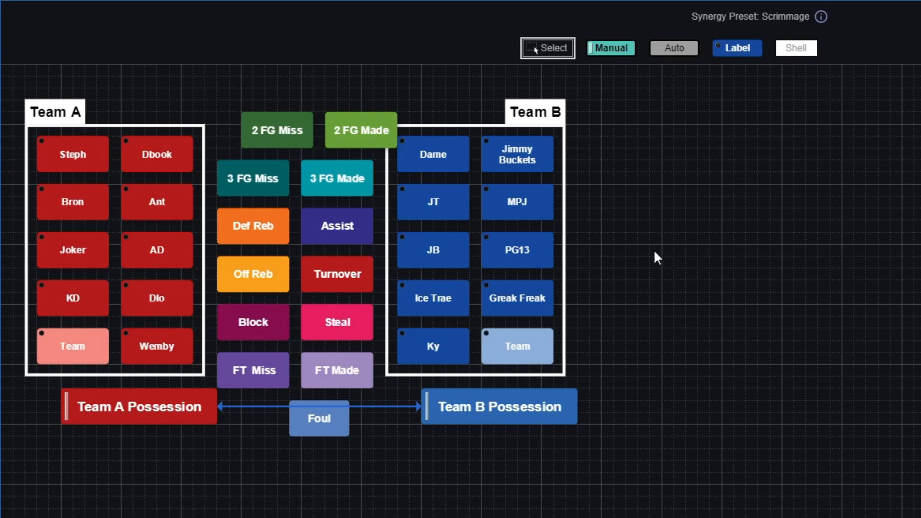
click(463, 163)
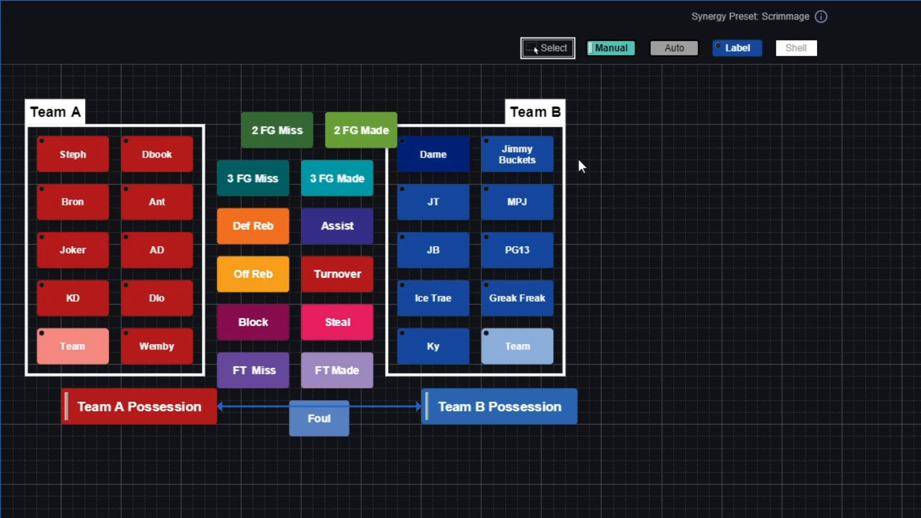